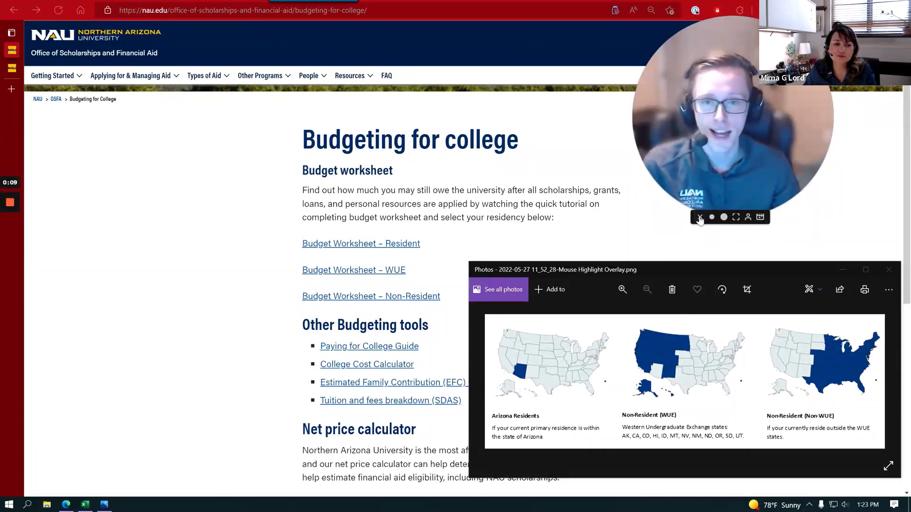
Step: Switch to the Budget-Worksheet-Resident workbook in Excel, showing the AZ Resident sheet
{"action": "left_click", "coordinate": [700, 218]}
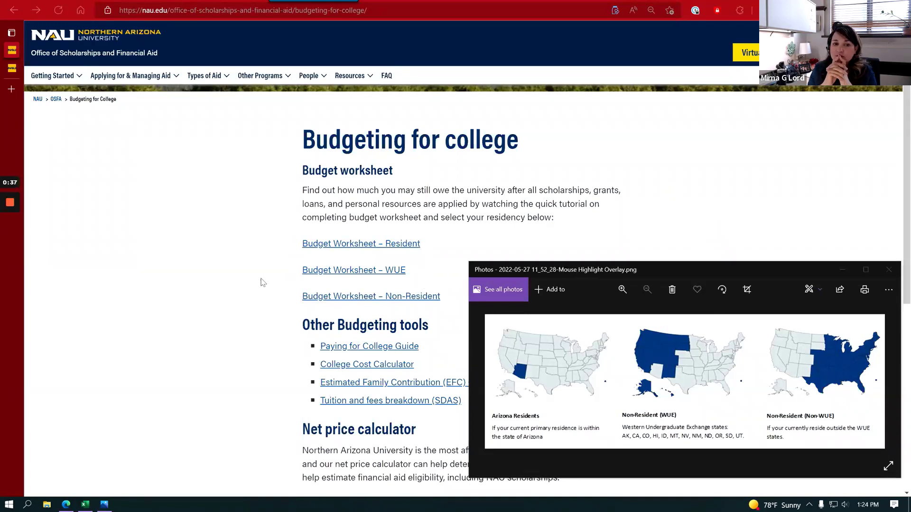
{"action": "left_click", "coordinate": [86, 507]}
{"action": "left_click", "coordinate": [383, 165]}
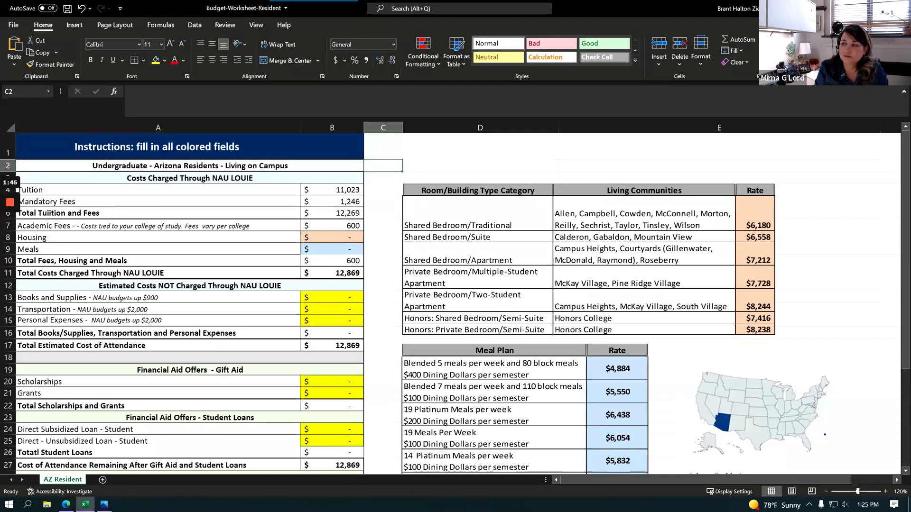
Step: Enter 6180 as the housing cost and 5340 as the meals cost in the costs charged through NAU LOUIE
{"action": "scroll", "coordinate": [416, 303], "scroll_direction": "down", "scroll_amount": 1}
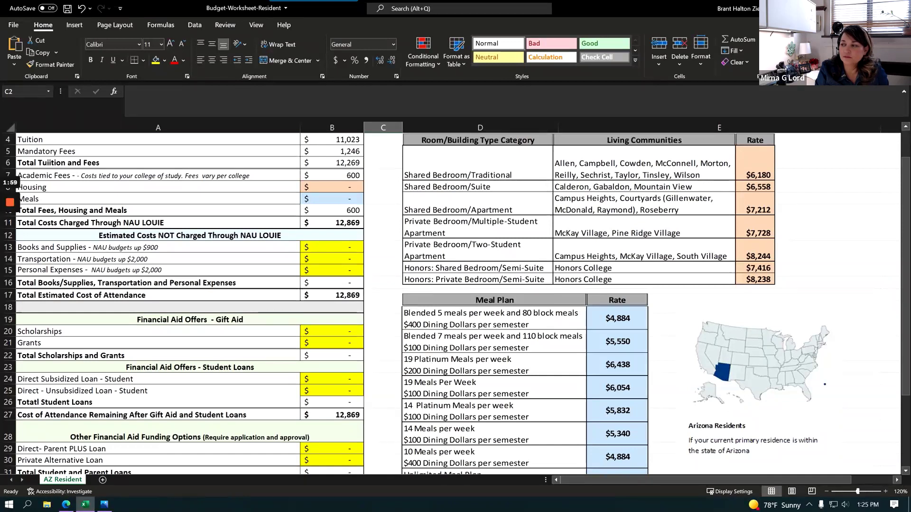
{"action": "left_click", "coordinate": [332, 187]}
{"action": "type", "text": "6180"}
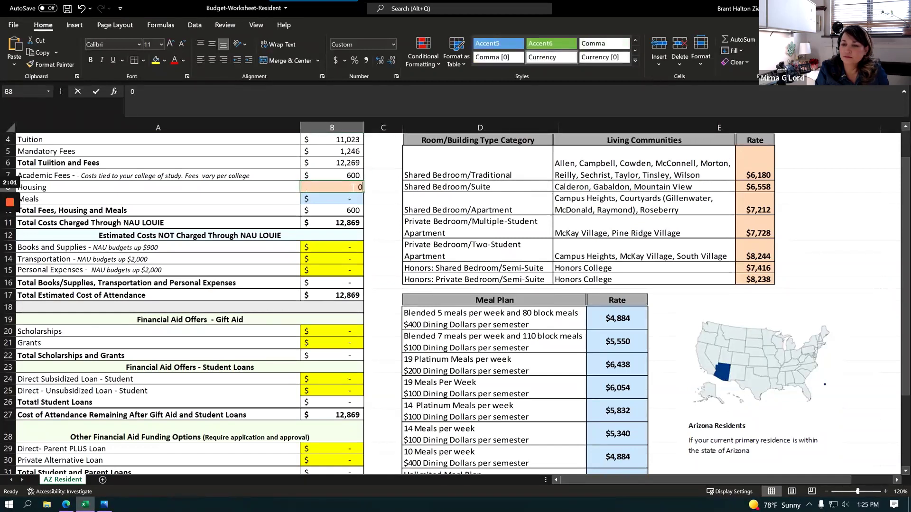
{"action": "key", "text": "Return"}
{"action": "type", "text": "5340"}
{"action": "key", "text": "Return"}
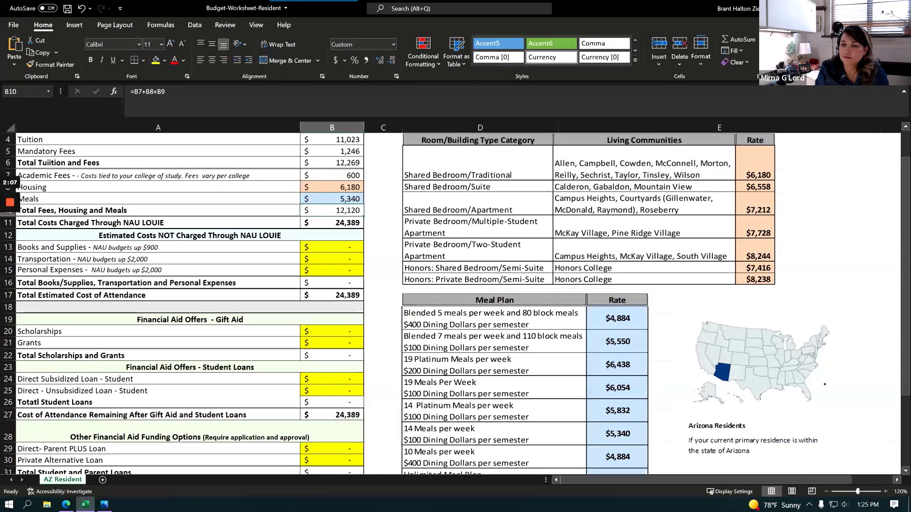
{"action": "left_click", "coordinate": [383, 246]}
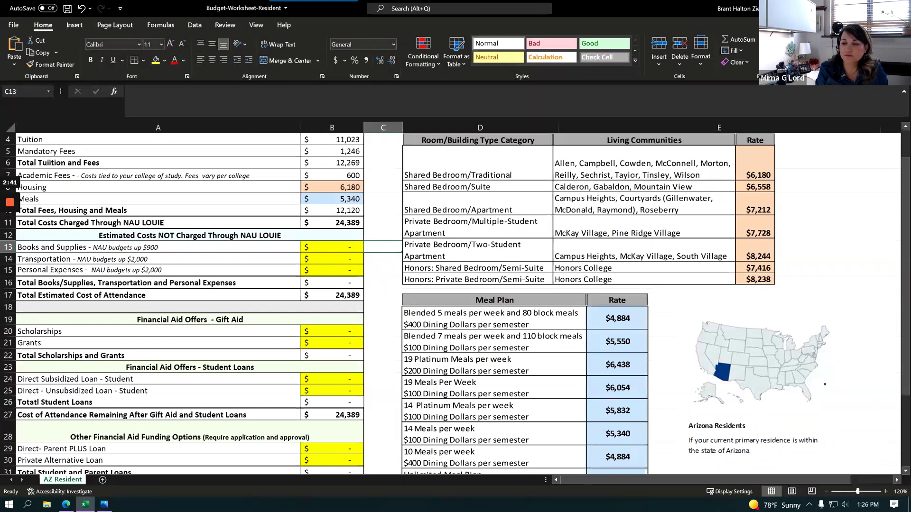
Step: Fill in the estimated costs not charged through NAU LOUIE: 900 books and supplies, 500 transportation, 1000 personal expenses
{"action": "left_click", "coordinate": [332, 247]}
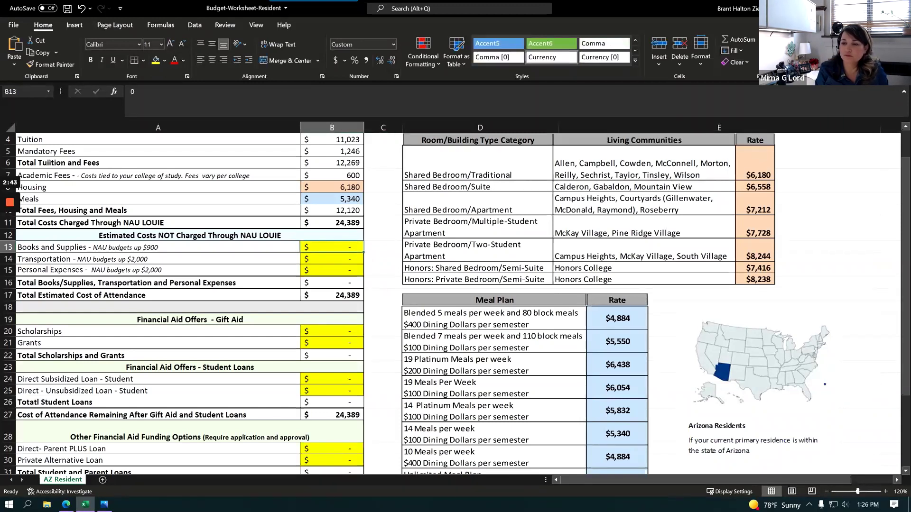
{"action": "type", "text": "900"}
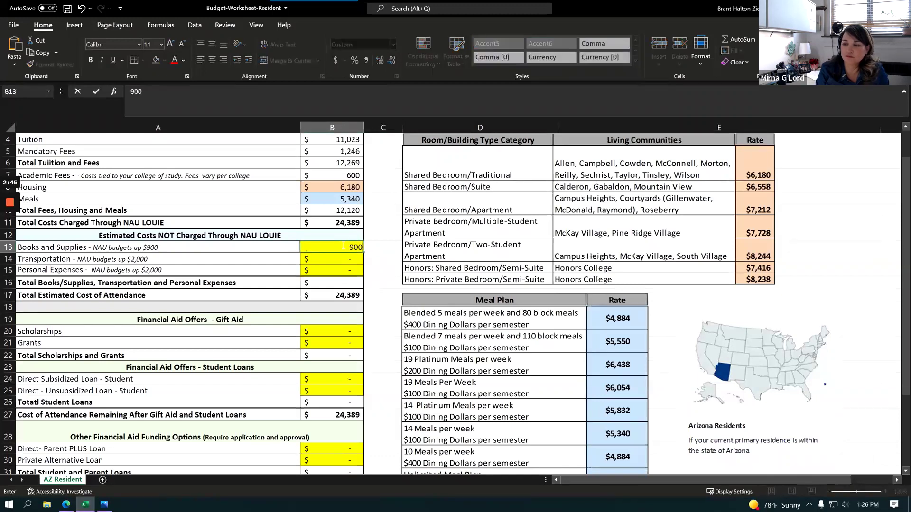
{"action": "key", "text": "Return"}
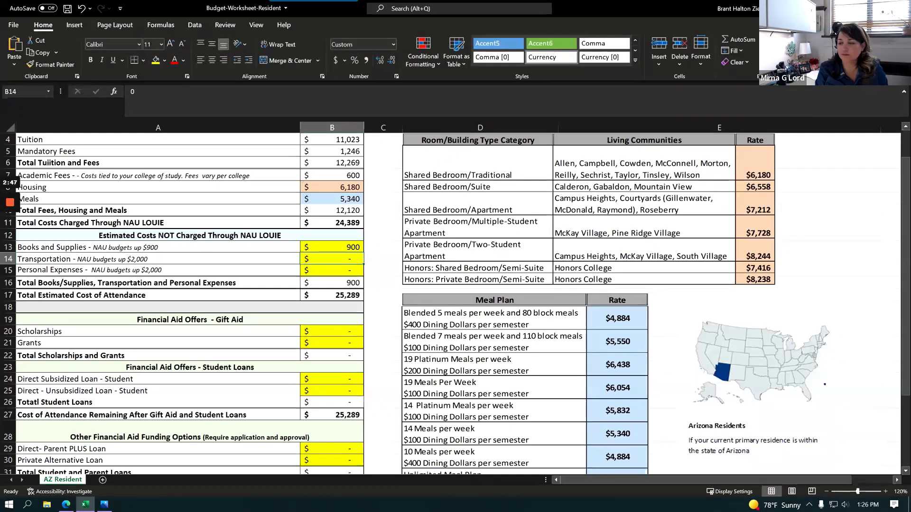
{"action": "type", "text": "500"}
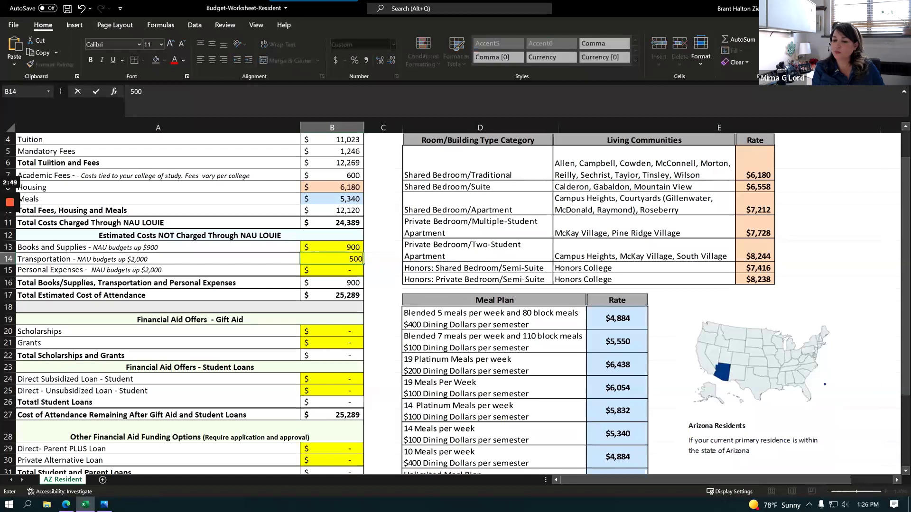
{"action": "key", "text": "Return"}
{"action": "type", "text": "1"}
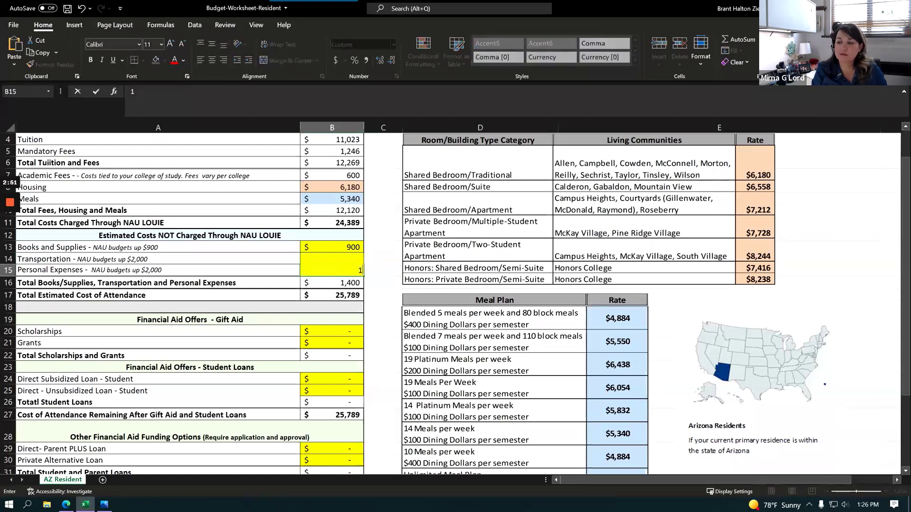
{"action": "type", "text": ",00000"}
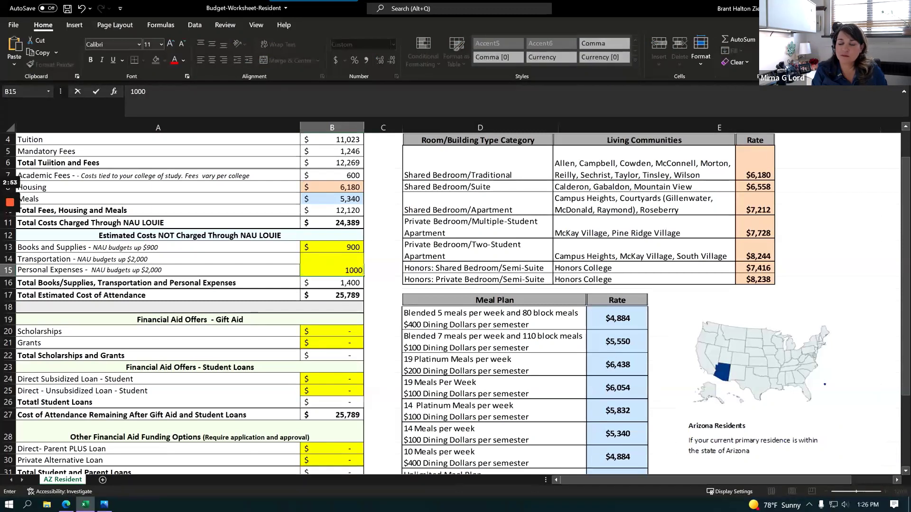
{"action": "key", "text": "Return"}
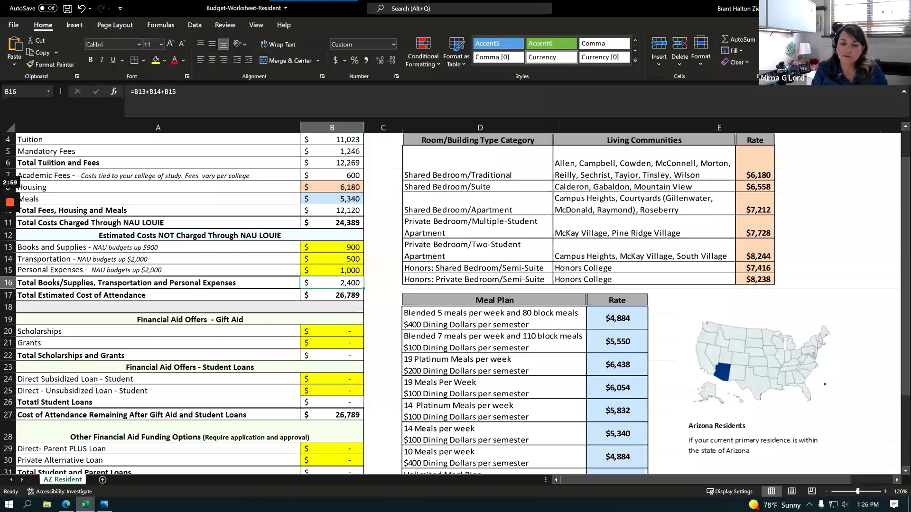
{"action": "left_click", "coordinate": [382, 270]}
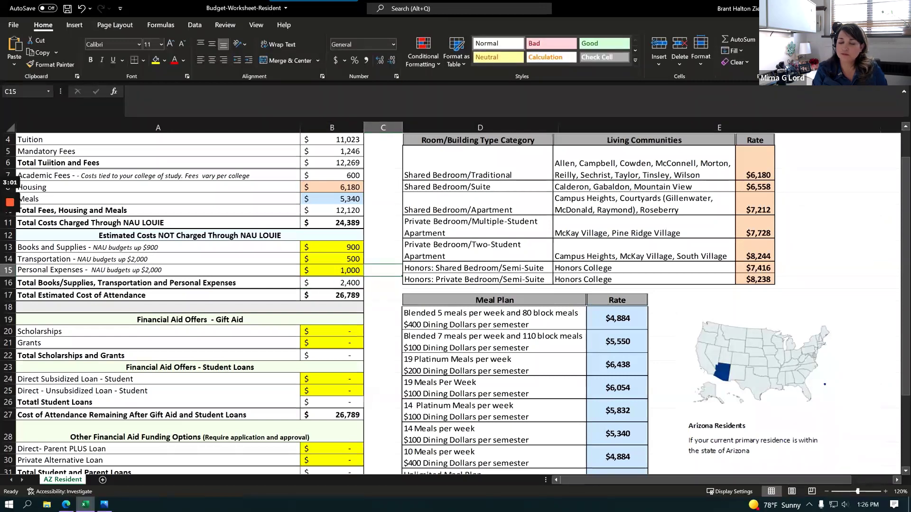
{"action": "scroll", "coordinate": [455, 304], "scroll_direction": "down", "scroll_amount": 3}
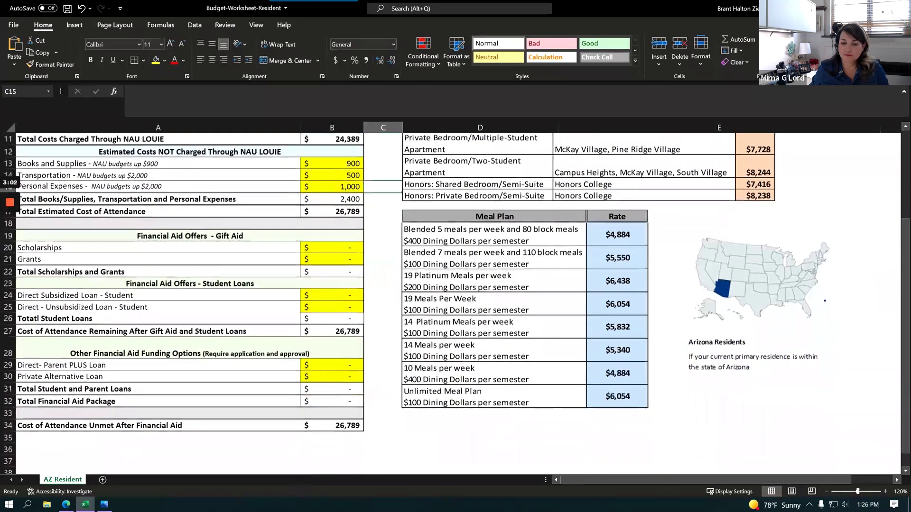
{"action": "key", "text": "alt+Tab"}
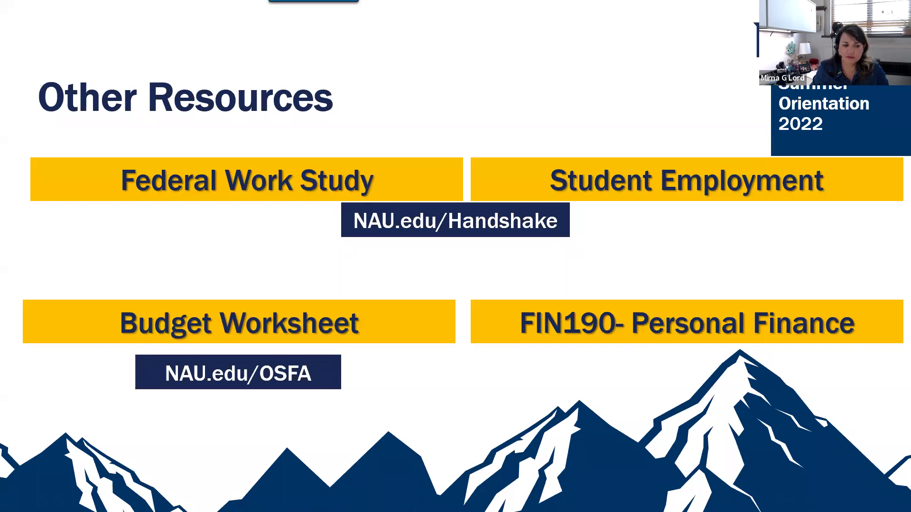
{"action": "key", "text": "alt+Tab"}
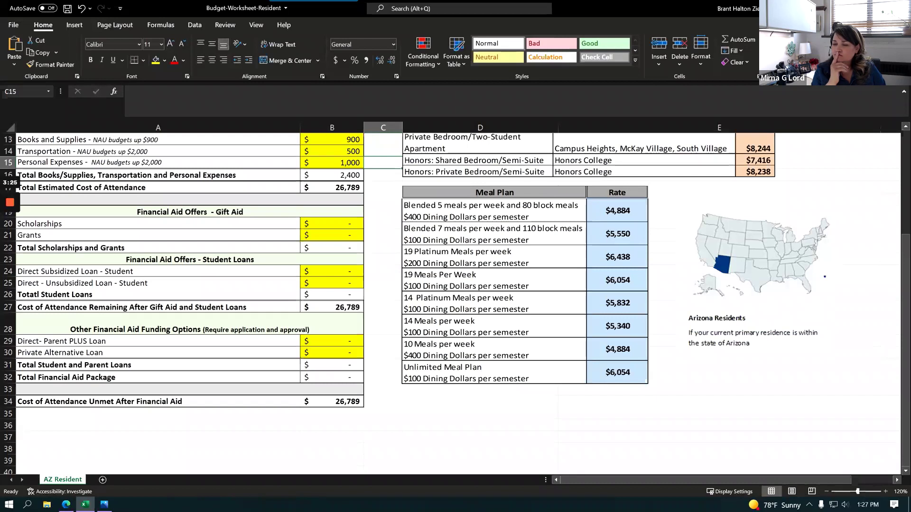
Step: Enter gift aid offers of 6000 for scholarships and 3000 for grants
{"action": "left_click", "coordinate": [332, 224]}
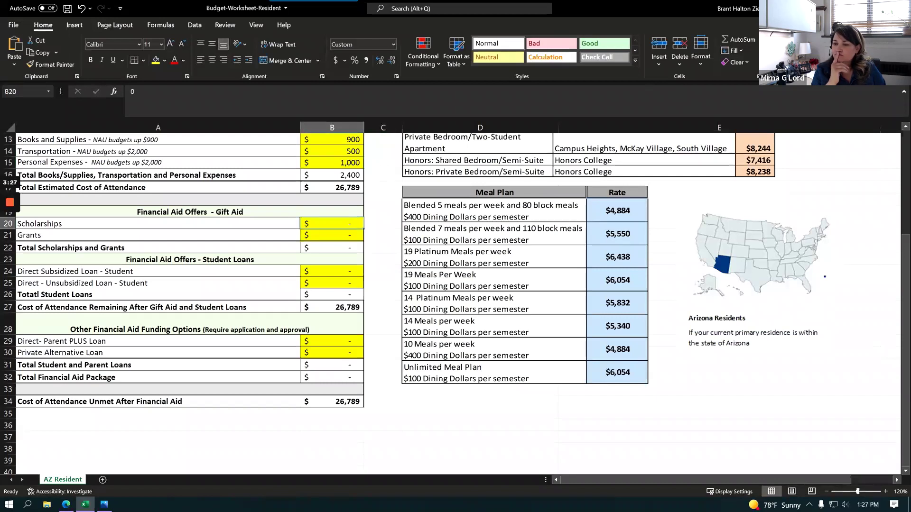
{"action": "type", "text": "6000"}
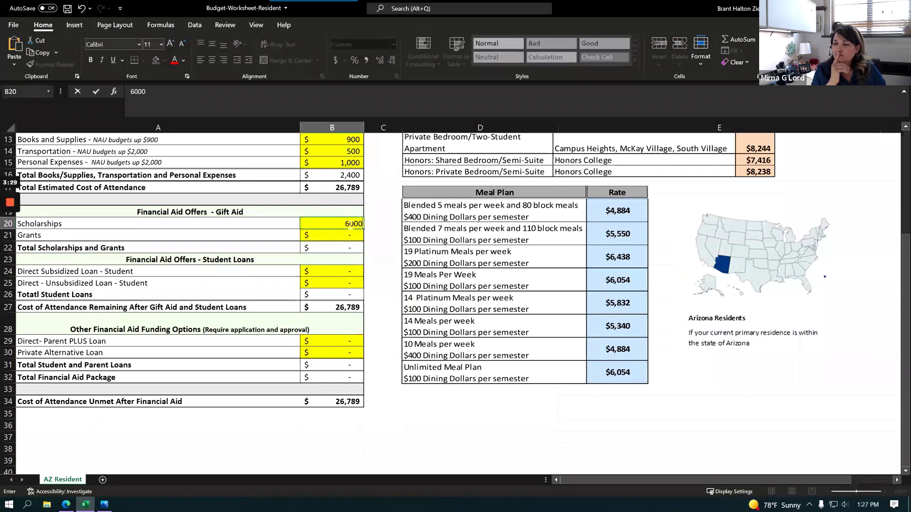
{"action": "key", "text": "Return"}
{"action": "type", "text": "3000"}
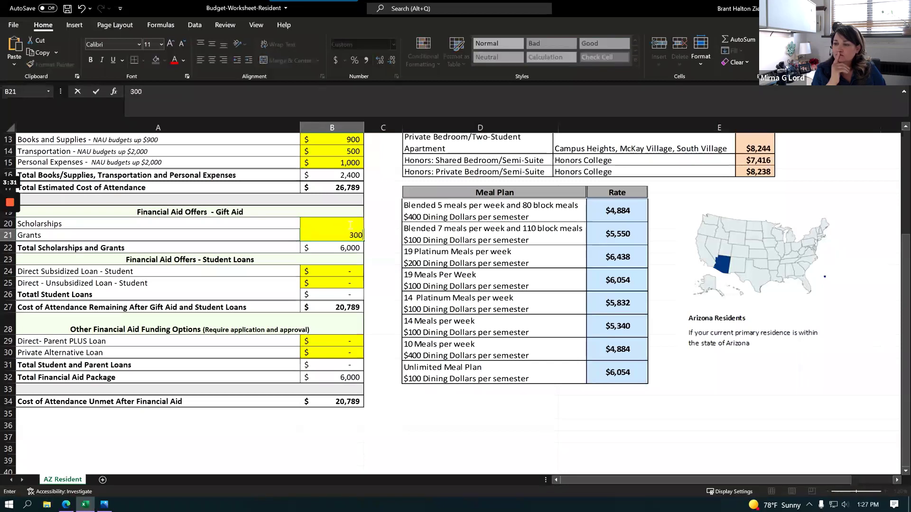
{"action": "key", "text": "Return"}
Step: Enter student loan offers of 3500 for the direct subsidized loan and 2000 for the direct unsubsidized loan
{"action": "key", "text": "Return"}
{"action": "key", "text": "Return"}
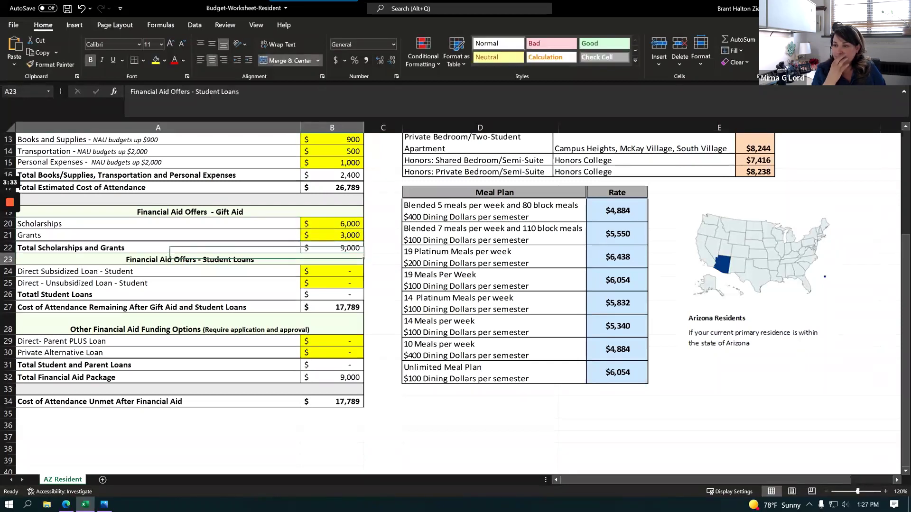
{"action": "type", "text": "3500"}
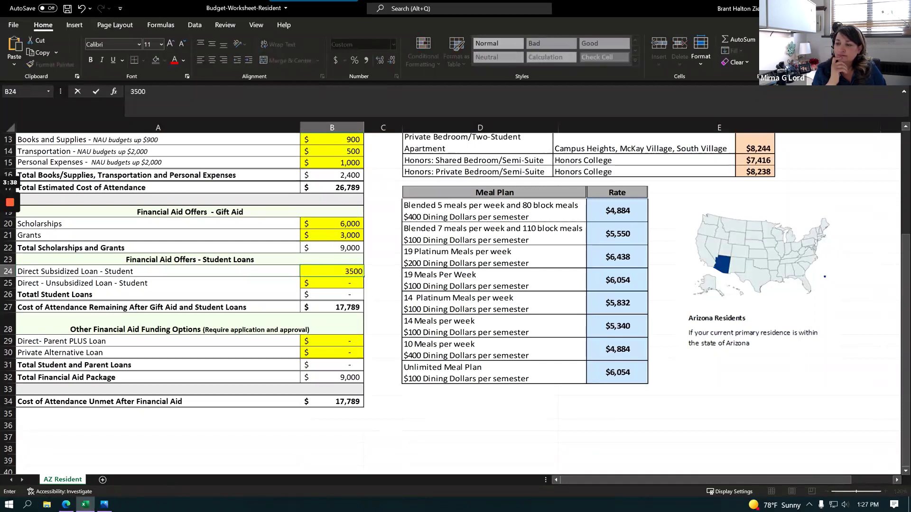
{"action": "key", "text": "Return"}
{"action": "type", "text": "2"}
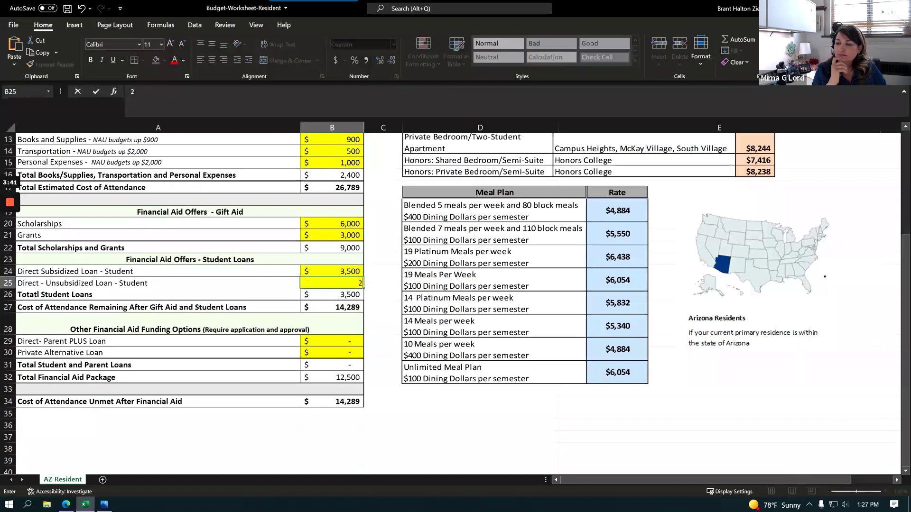
{"action": "type", "text": ",000"}
{"action": "key", "text": "Return"}
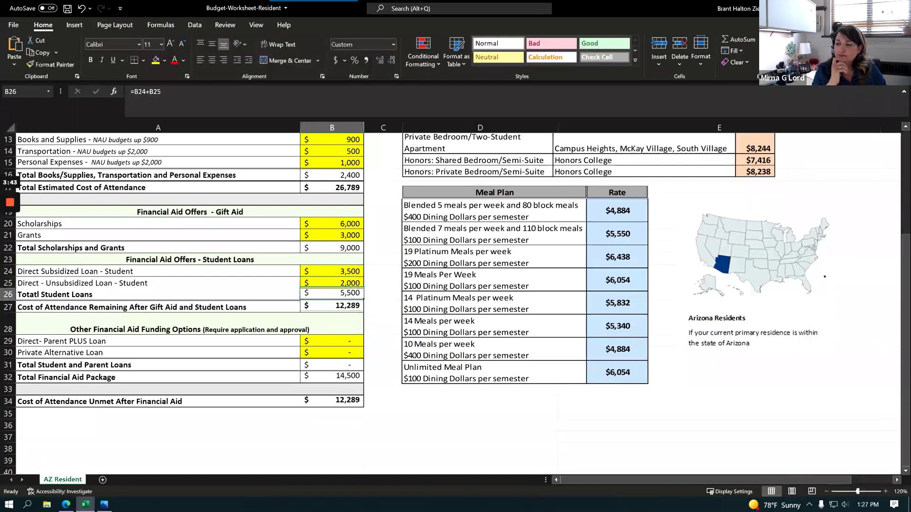
{"action": "left_click", "coordinate": [332, 307]}
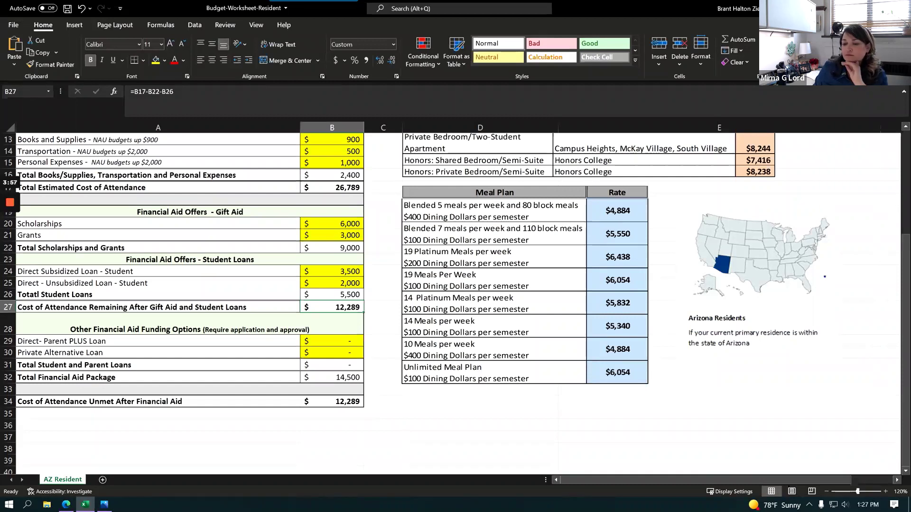
Step: Switch to the Edge browser and show the NAU financial aid page for incoming students
{"action": "left_click", "coordinate": [66, 504]}
{"action": "left_click", "coordinate": [12, 68]}
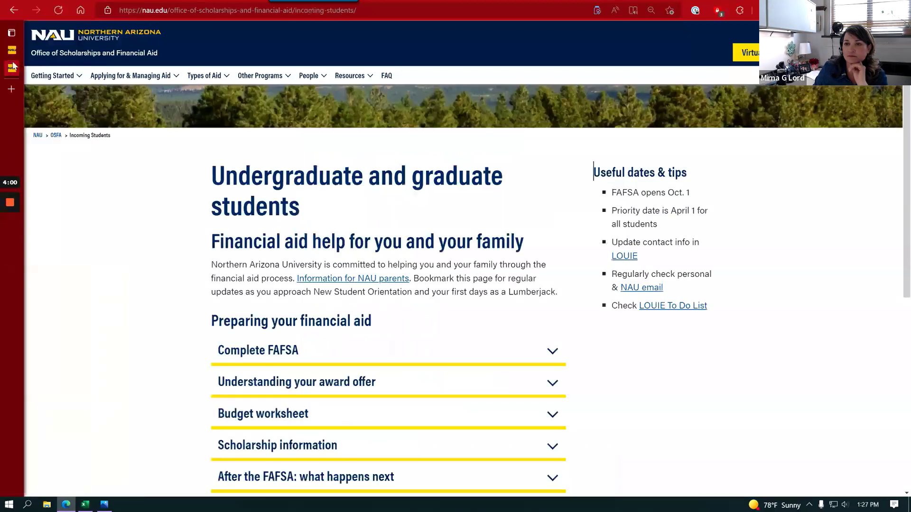